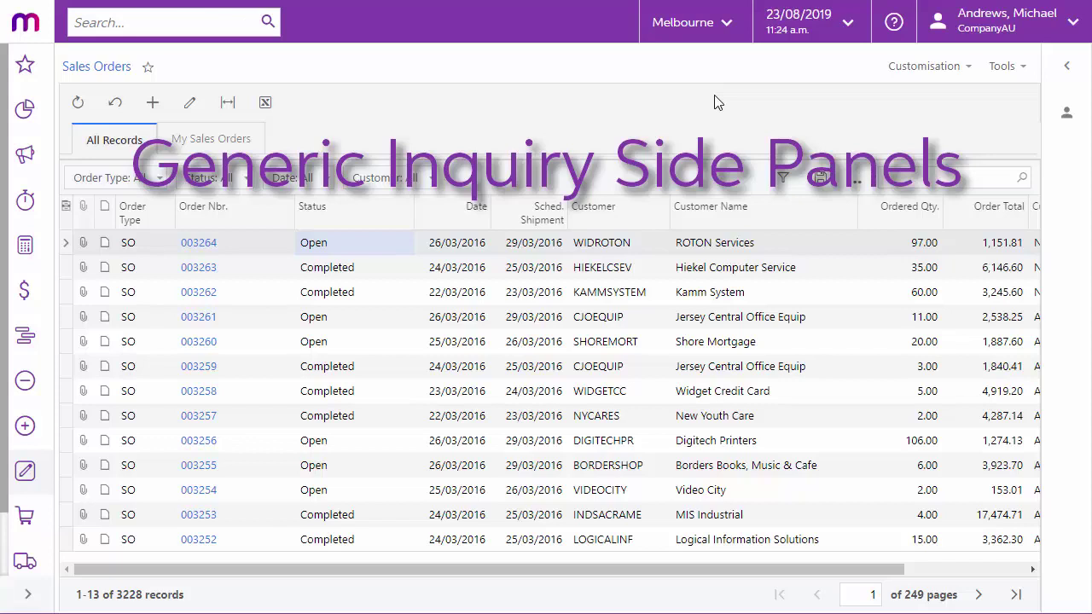
Step: Open the customer side panel and preview customers for orders 003262, 003258 and 003255
click(1060, 88)
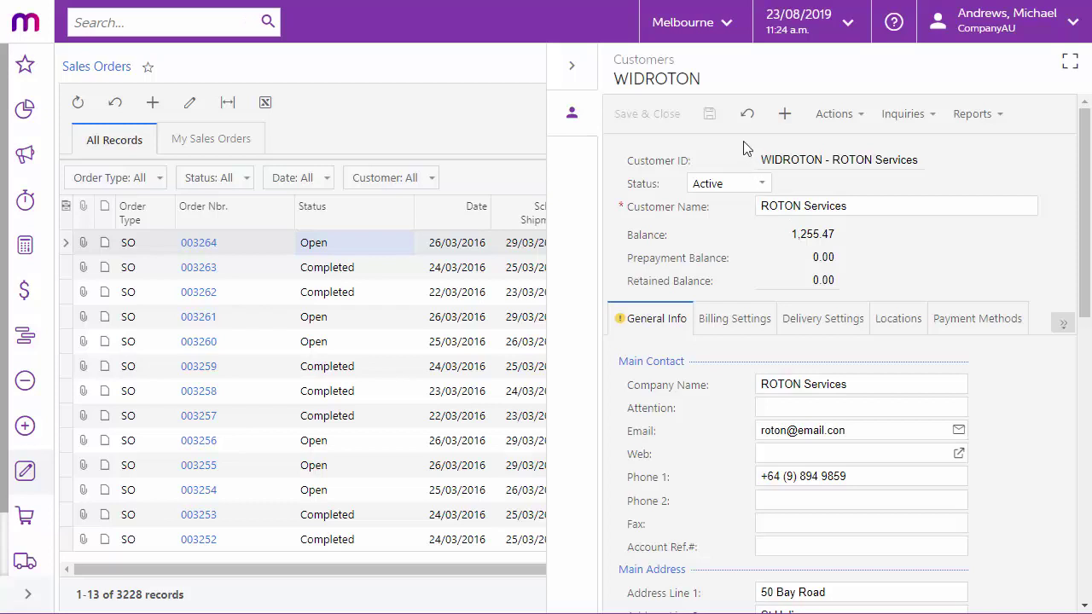
click(253, 297)
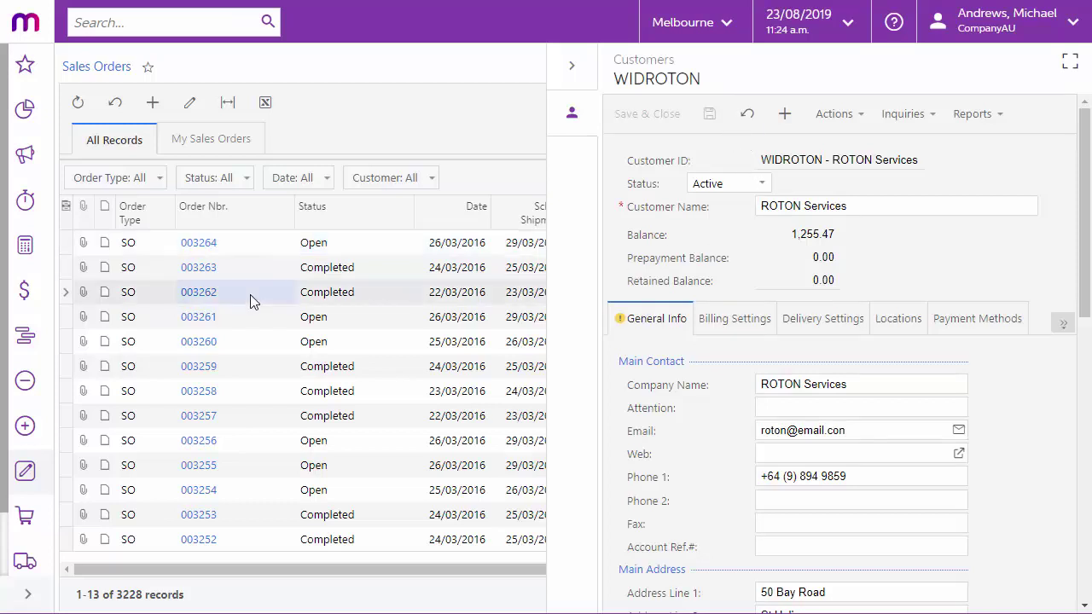
click(254, 384)
click(272, 465)
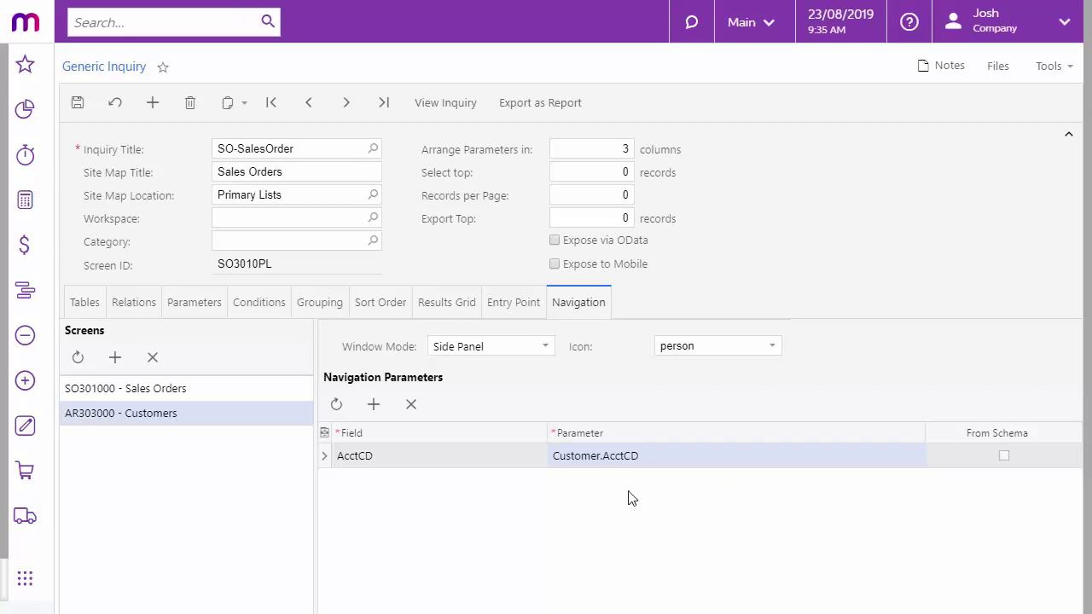
click(545, 350)
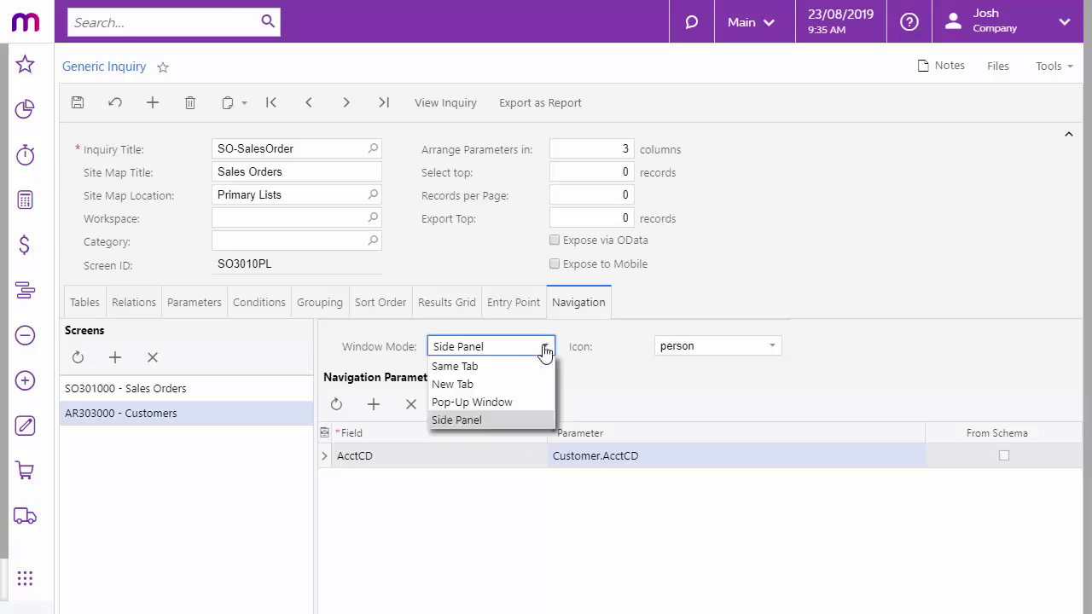
click(506, 420)
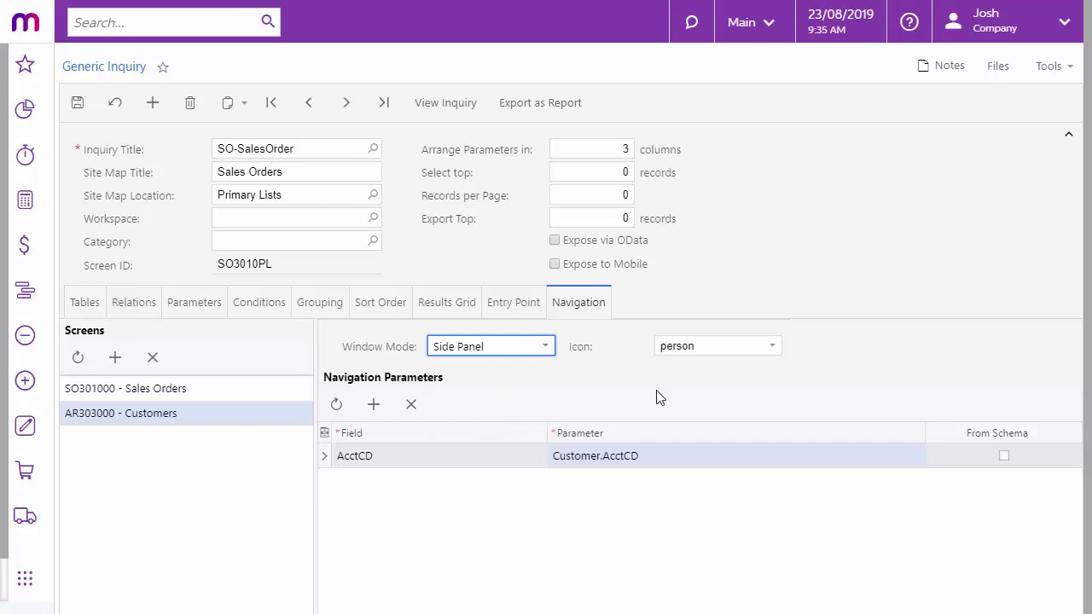
click(773, 350)
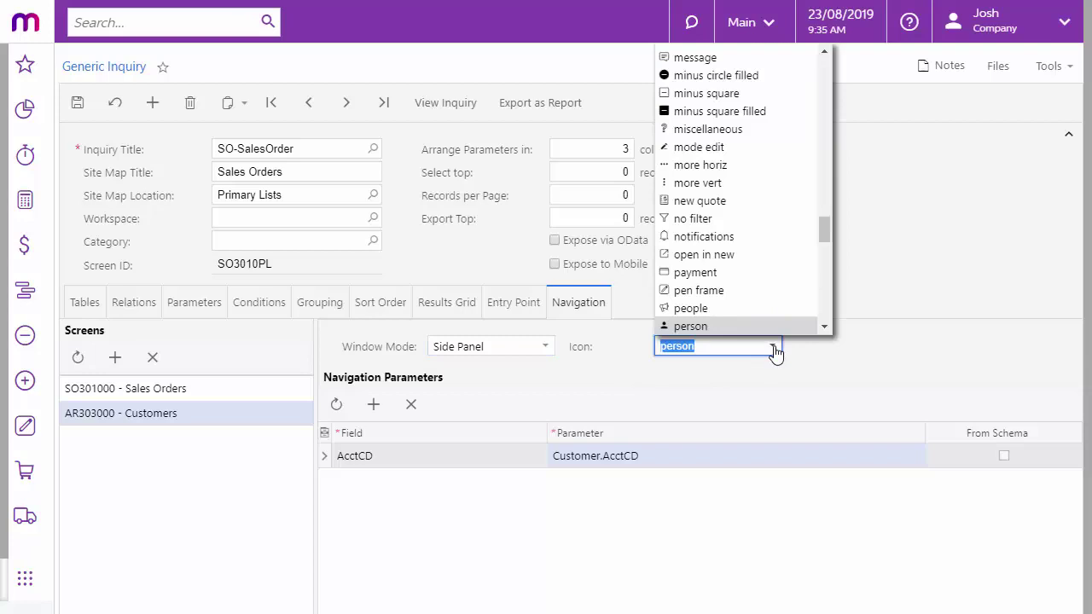
click(773, 349)
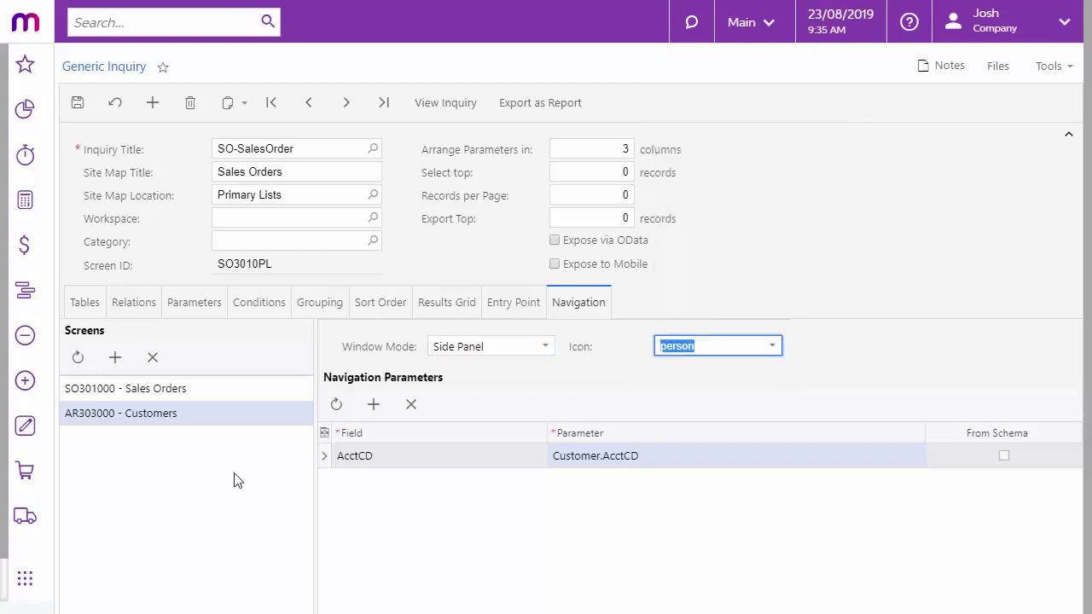
click(189, 476)
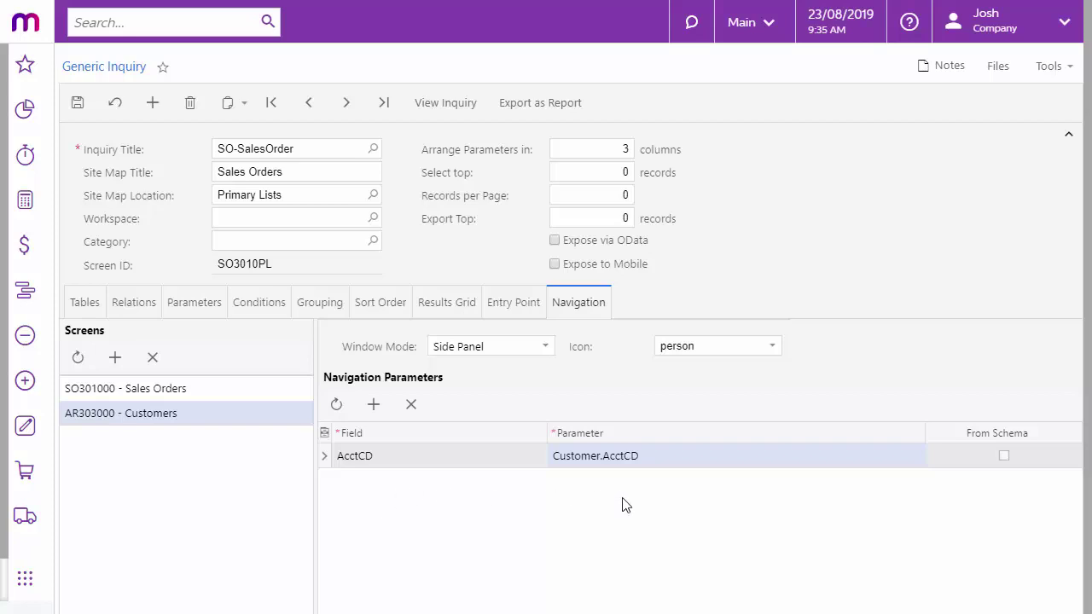
Step: Add a linked screen row targeting Salespersons from the site map's Accounts Receivable section
click(116, 357)
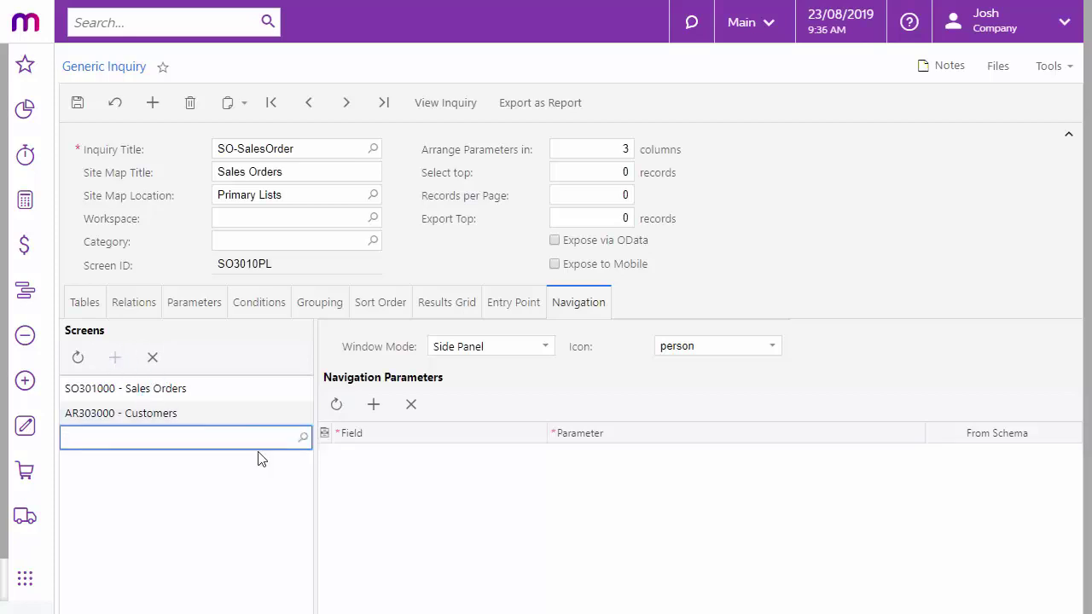
click(303, 437)
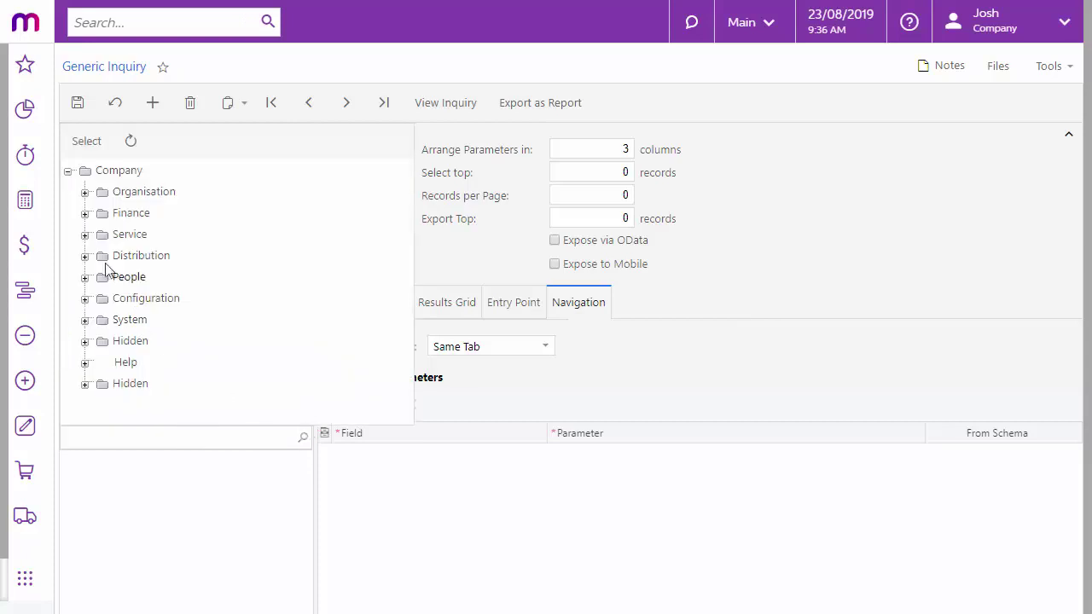
click(85, 213)
click(354, 218)
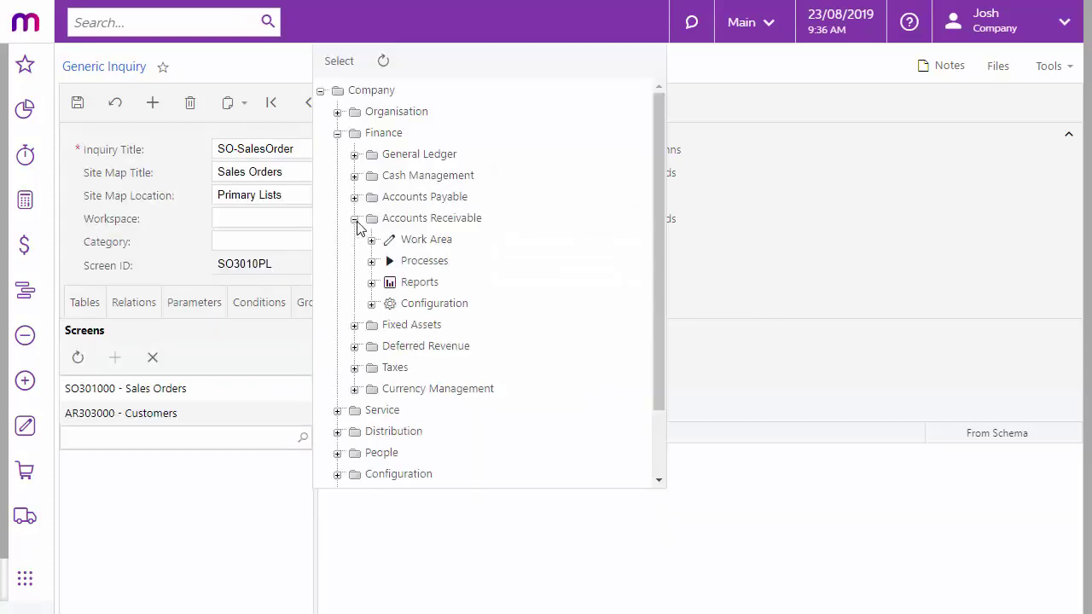
click(373, 304)
click(390, 344)
click(413, 386)
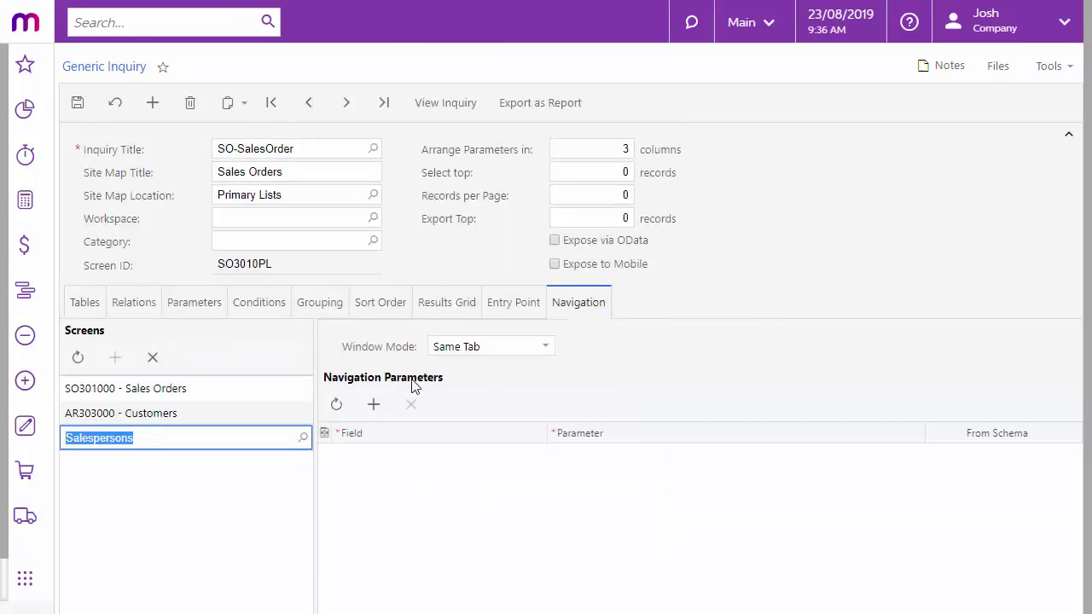
Step: Add navigation parameter SalesPersonCD set to SOOrder.SalesPersonID
click(373, 405)
click(551, 458)
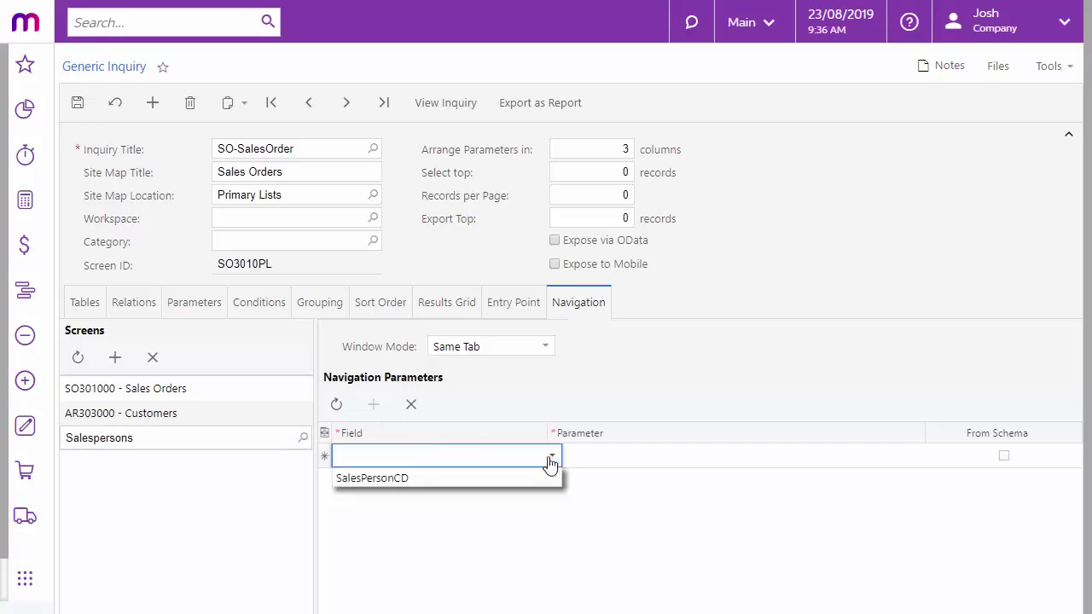
click(513, 476)
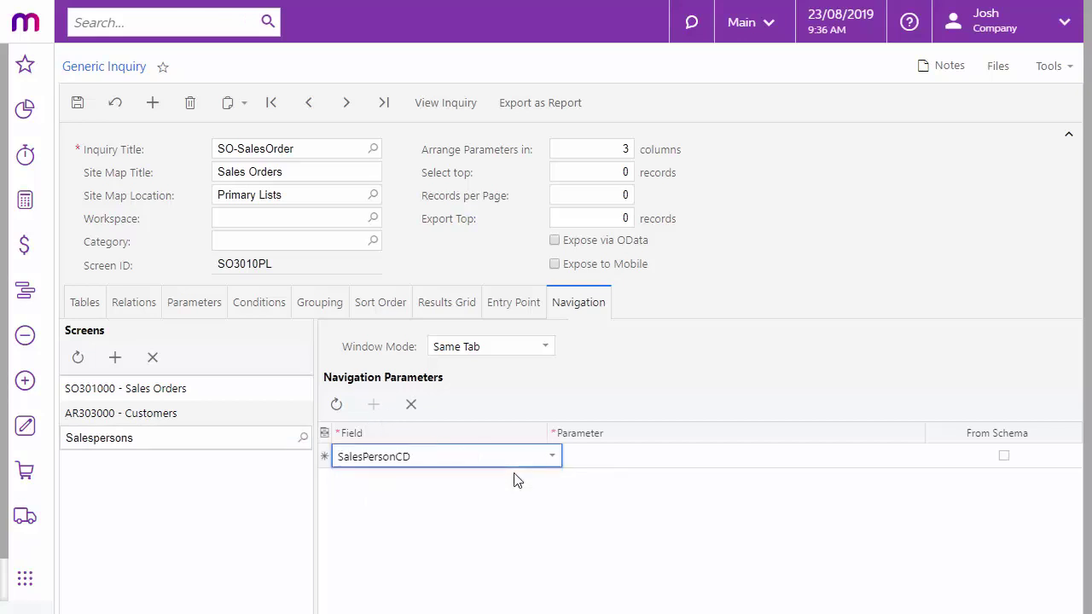
click(836, 458)
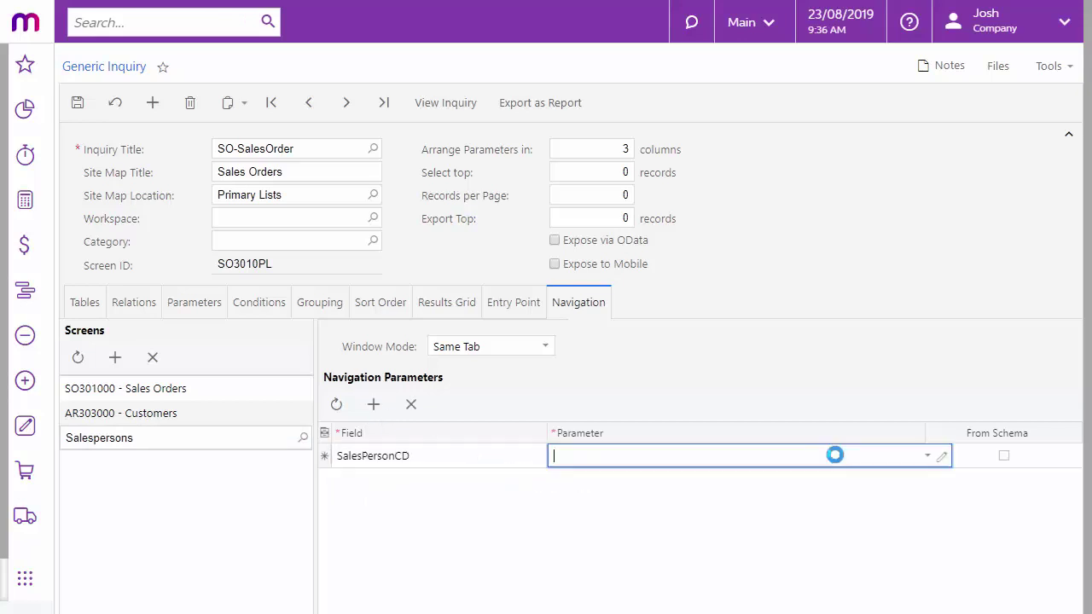
click(927, 455)
drag(943, 109, 945, 430)
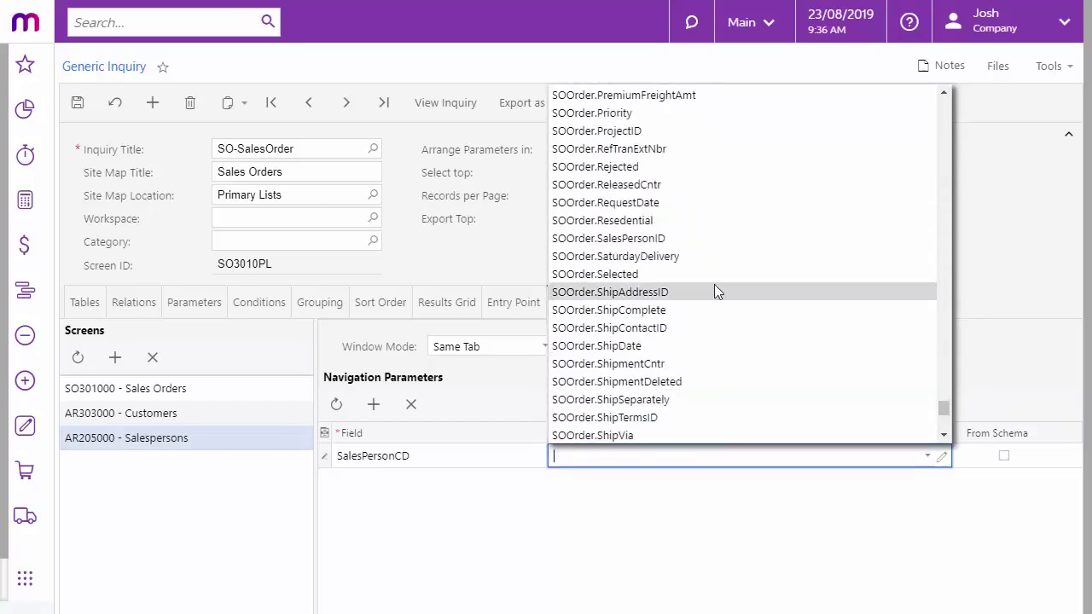
click(710, 239)
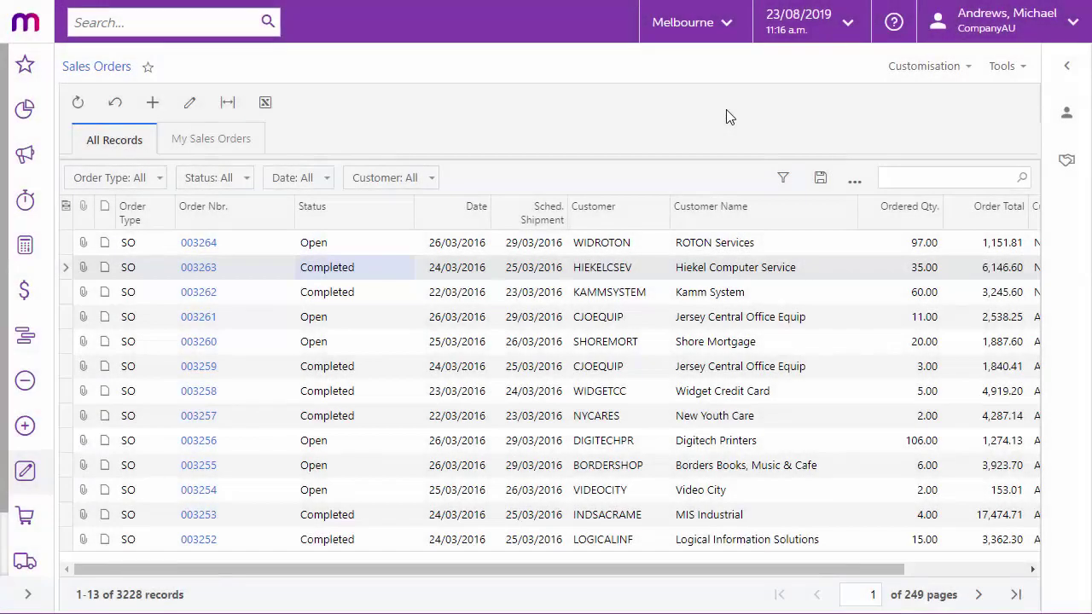
Step: Preview orders 003261, 003257 and 003262 in the side panel, toggling salesperson and customer views
click(1067, 66)
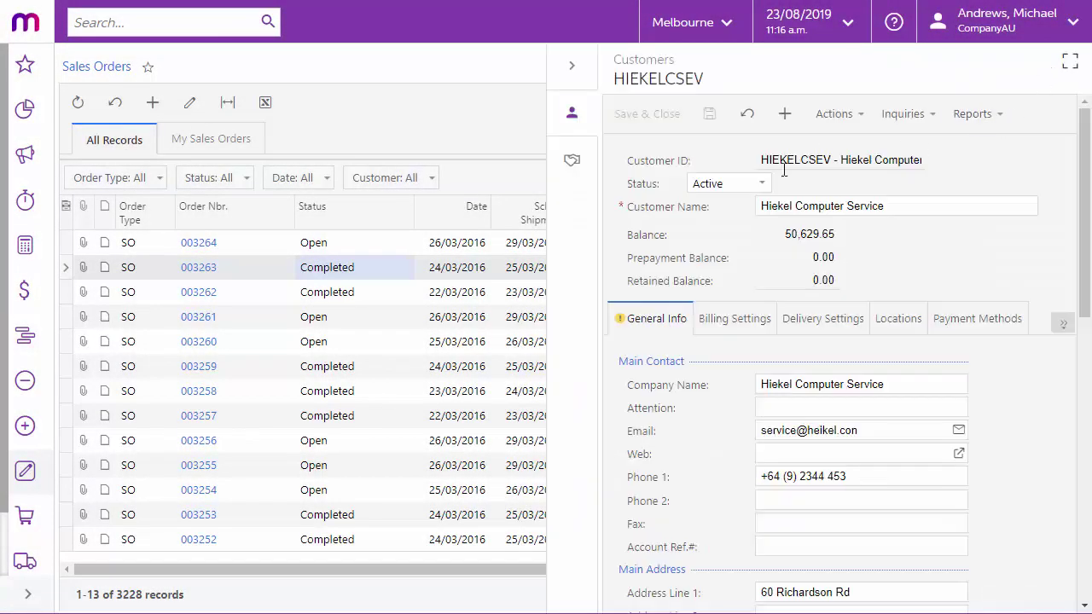
click(335, 323)
click(311, 415)
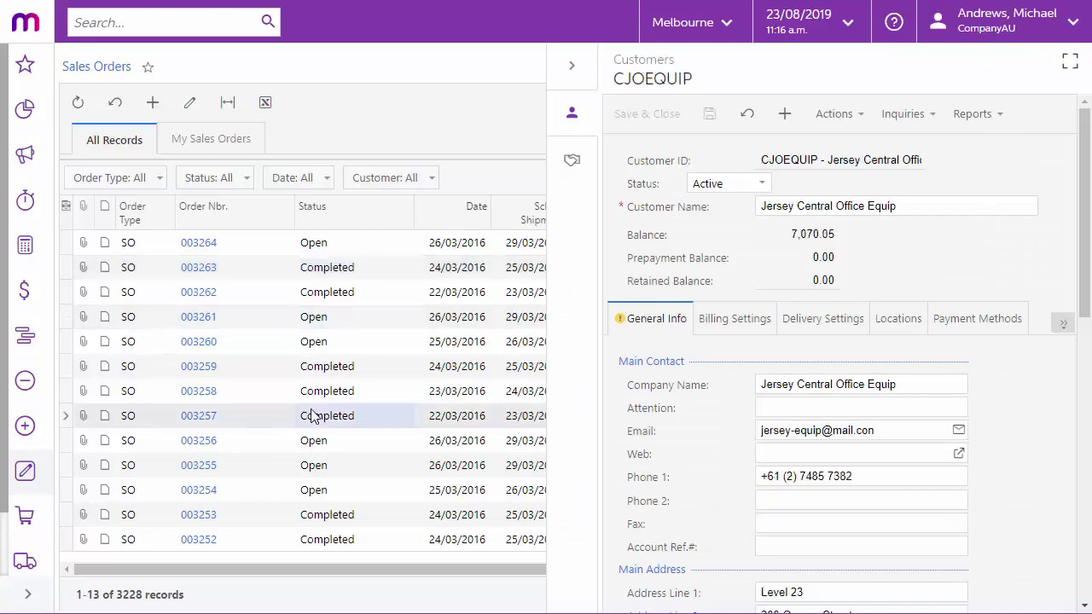
click(358, 299)
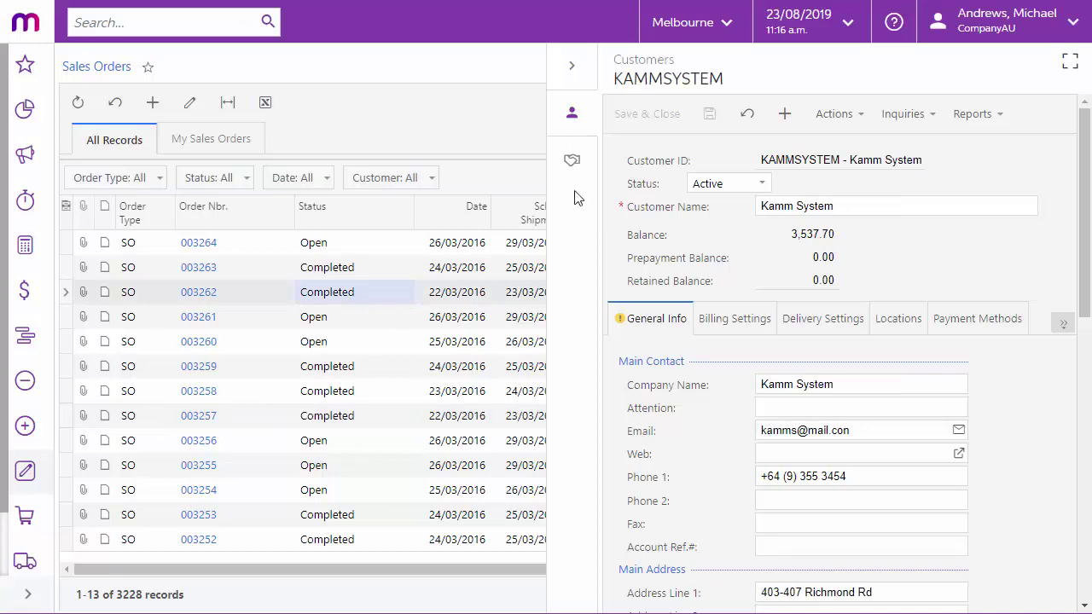
click(573, 167)
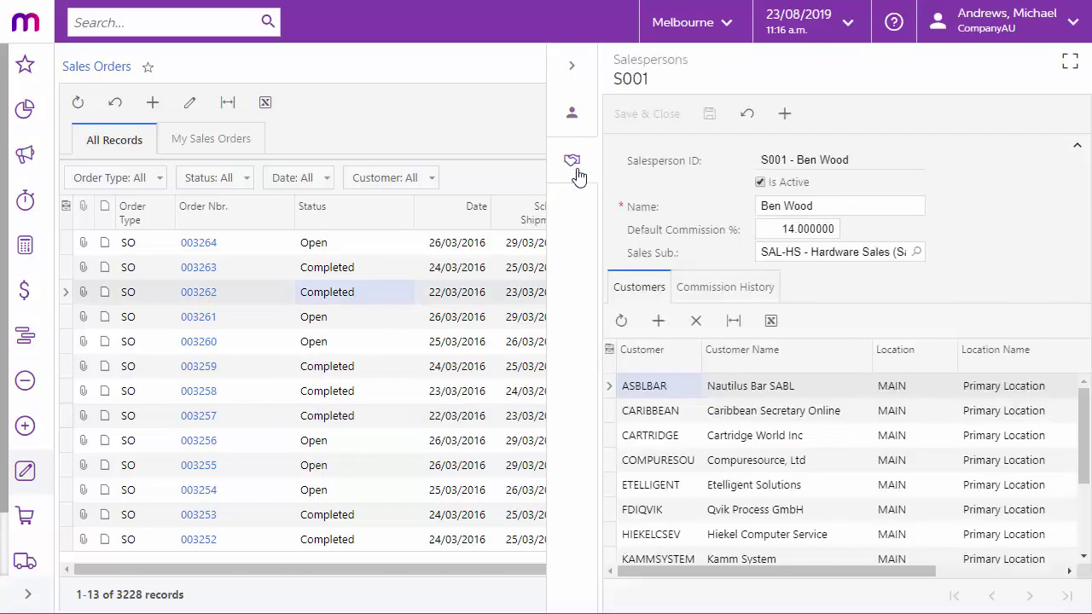
click(577, 127)
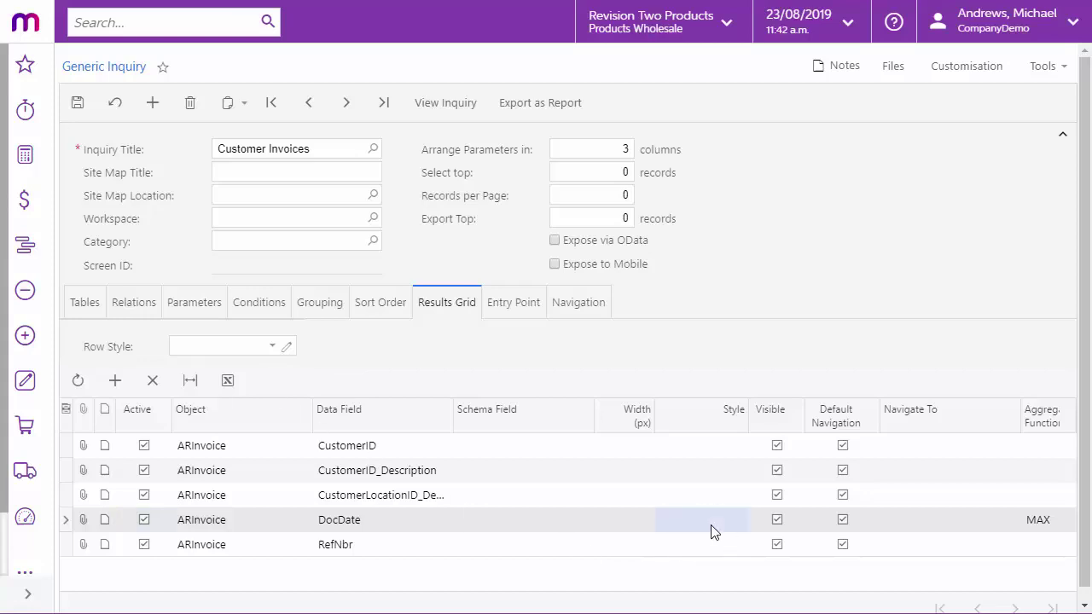
Step: Set a validated Row Style IIf formula making invoices dated over three months ago red20
click(287, 346)
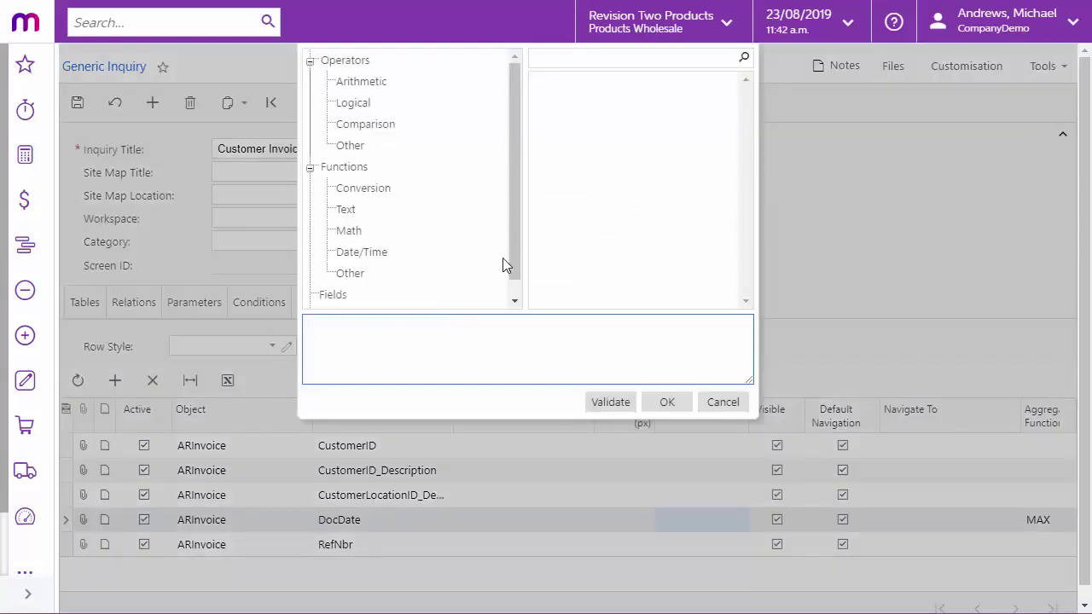
scroll(505, 268, down, 1)
click(392, 298)
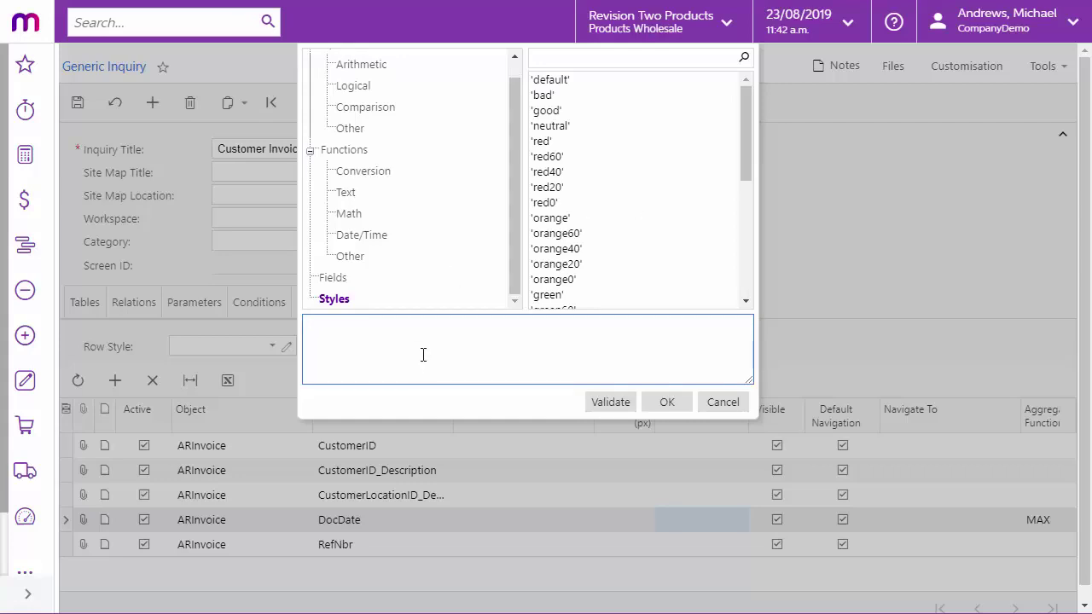
text(=IIf([ARInvoice.DocDate] < DateAdd(Today(), 'm', -3),'red20','default'))
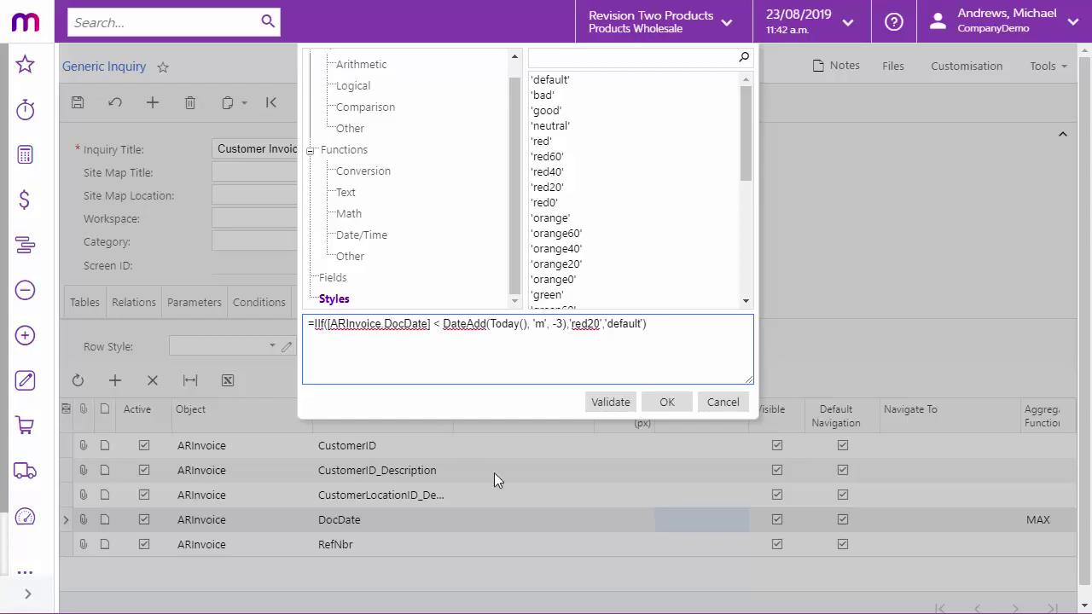
click(625, 406)
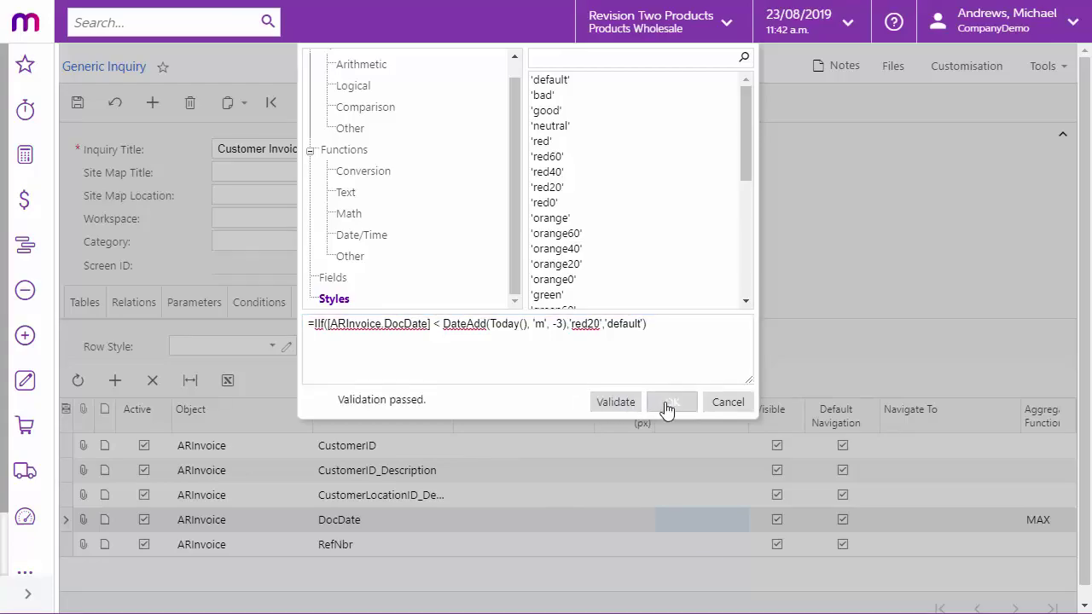
click(667, 408)
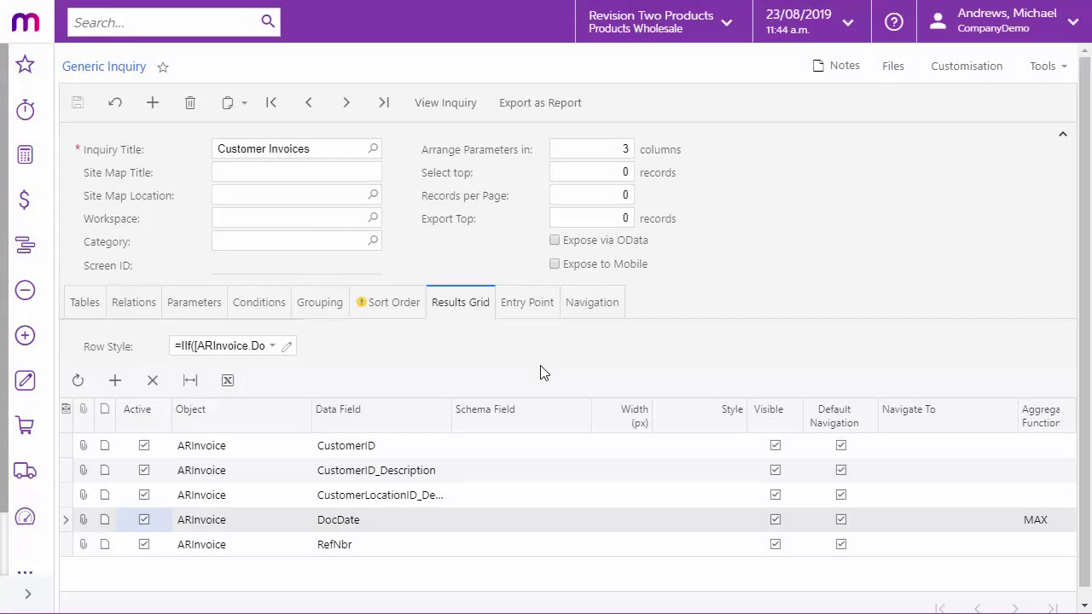
Step: Replace the Row Style with a validated Switch formula: red20 over six months, orange20 over three
click(286, 345)
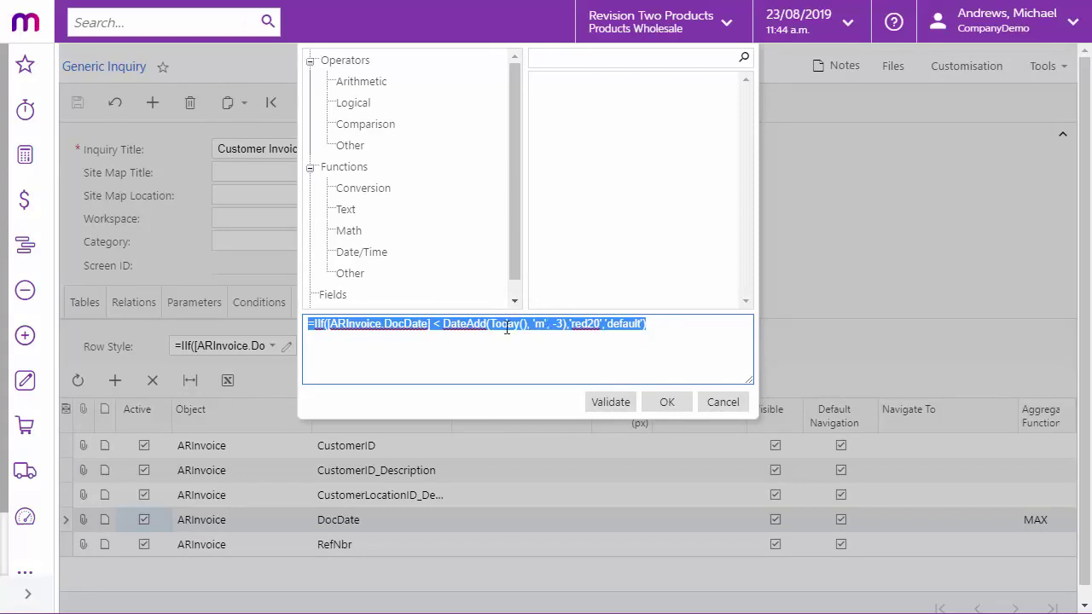
text(=Switch(([ARInvoice.DocDate] < DateAdd(Now(), 'm', -6)), 'red20', ([ARInvoice.DocDate] < DateAdd(Now(), 'm', -3)), 'orange20'))
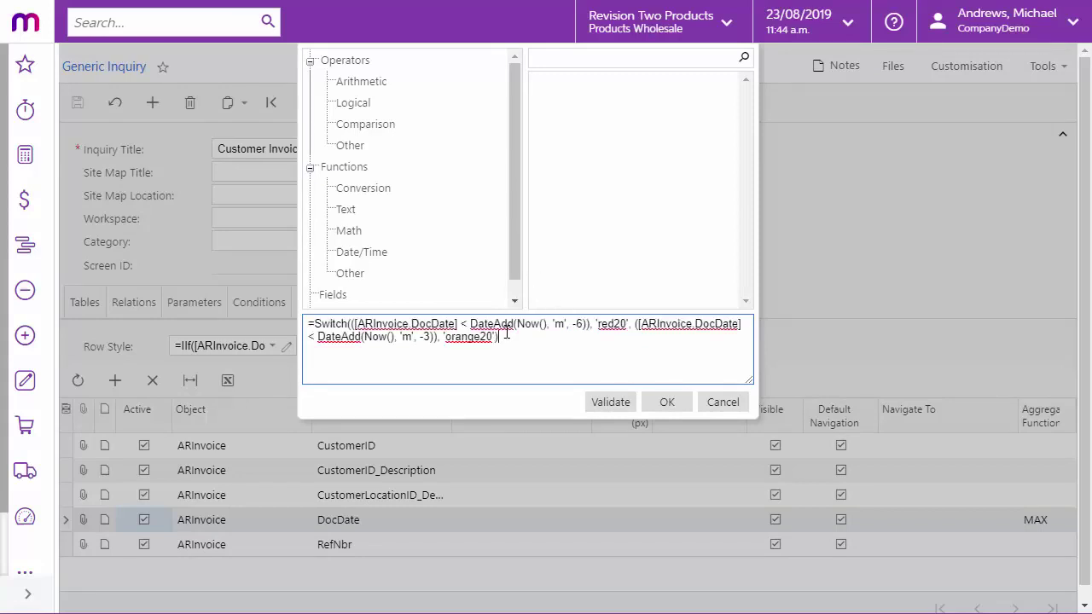
click(609, 403)
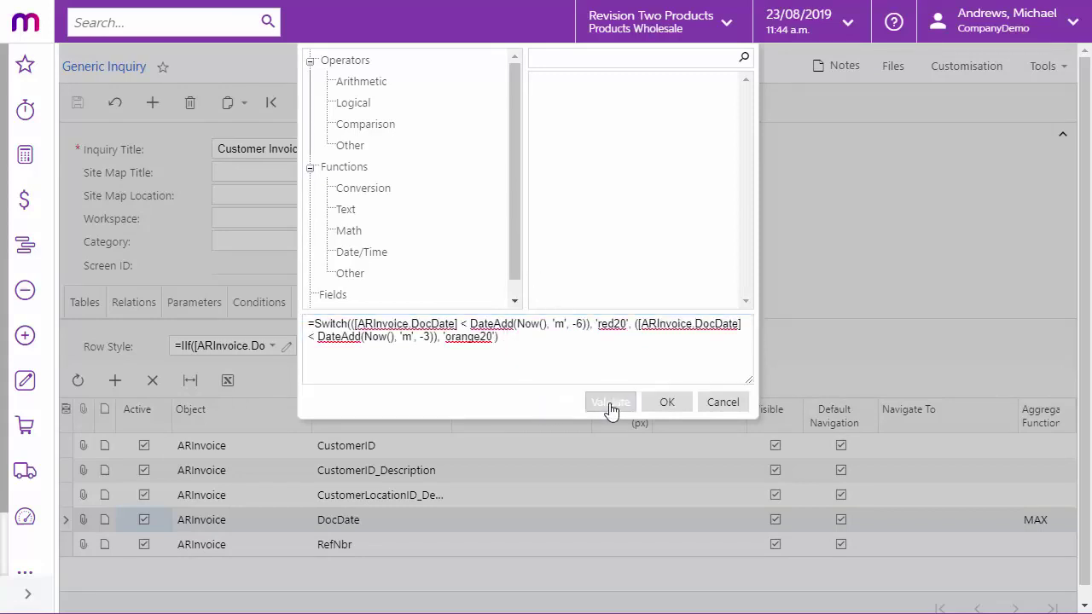
click(659, 406)
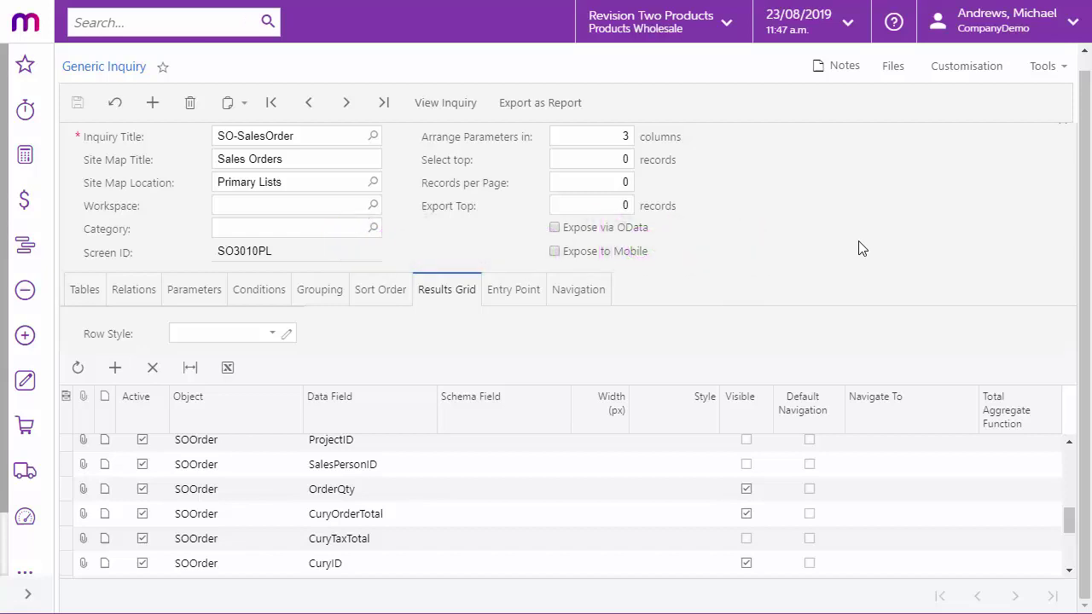
Step: Set the CuryOrderTotal column's Total Aggregate Function to SUM
click(1030, 514)
click(1050, 515)
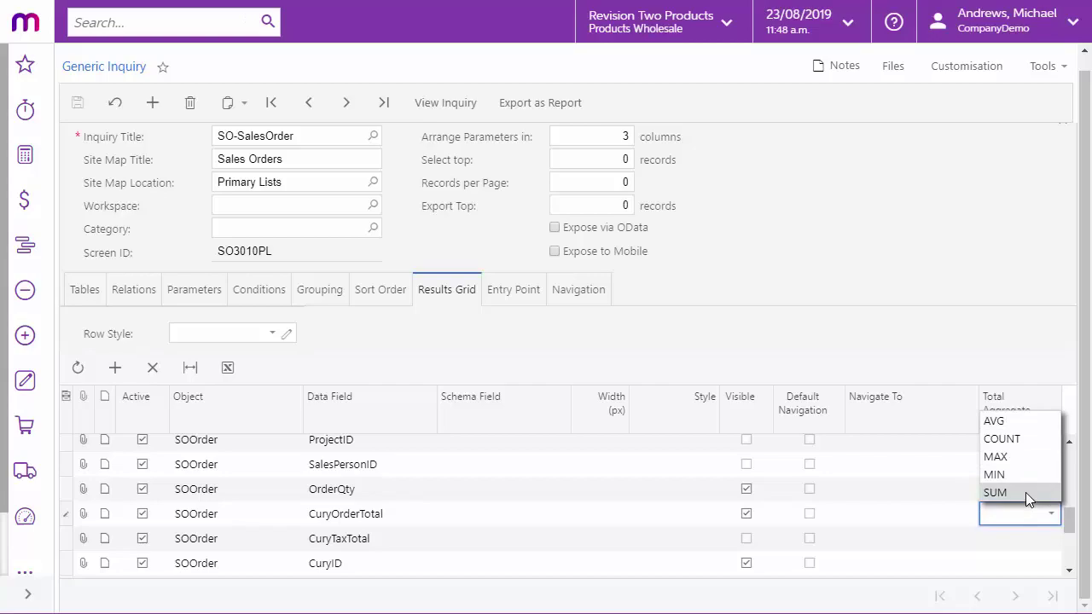
click(1025, 492)
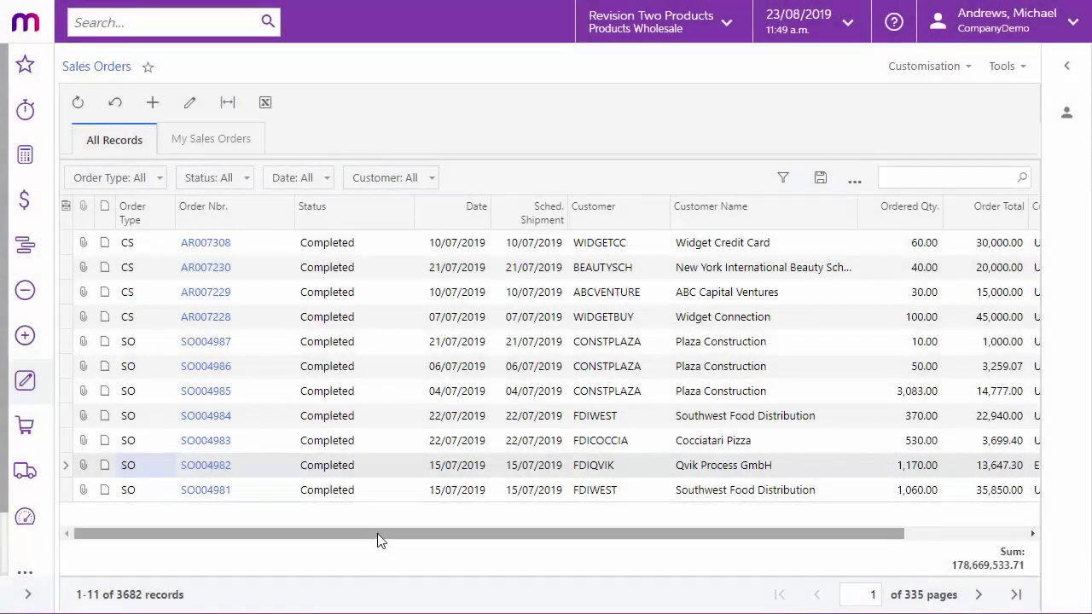
drag(380, 540, 622, 524)
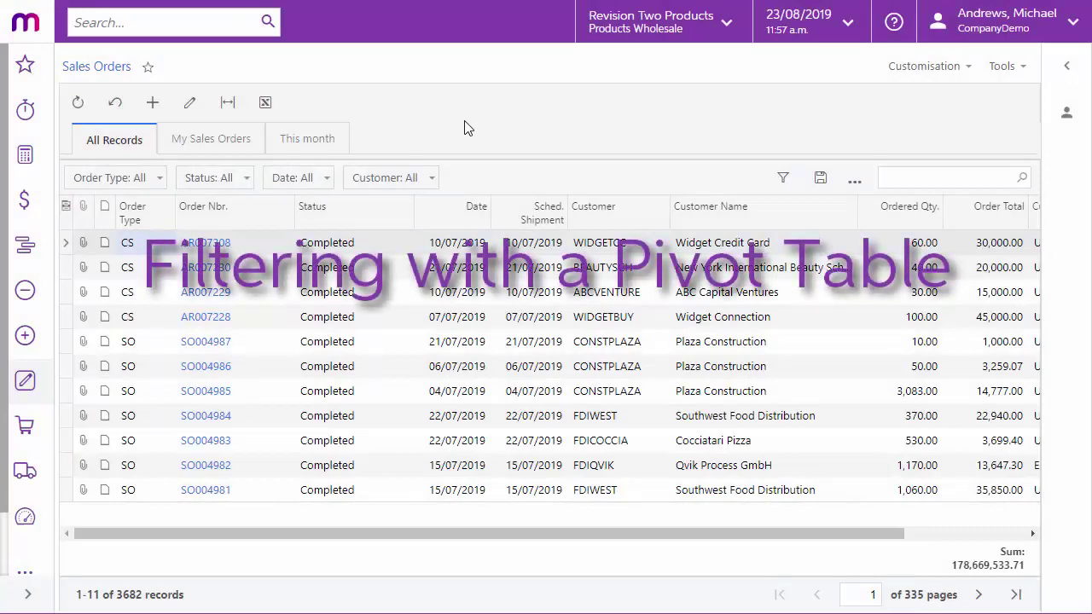
Step: Inspect the This month filter's conditions without changes, then return to All Records
click(325, 142)
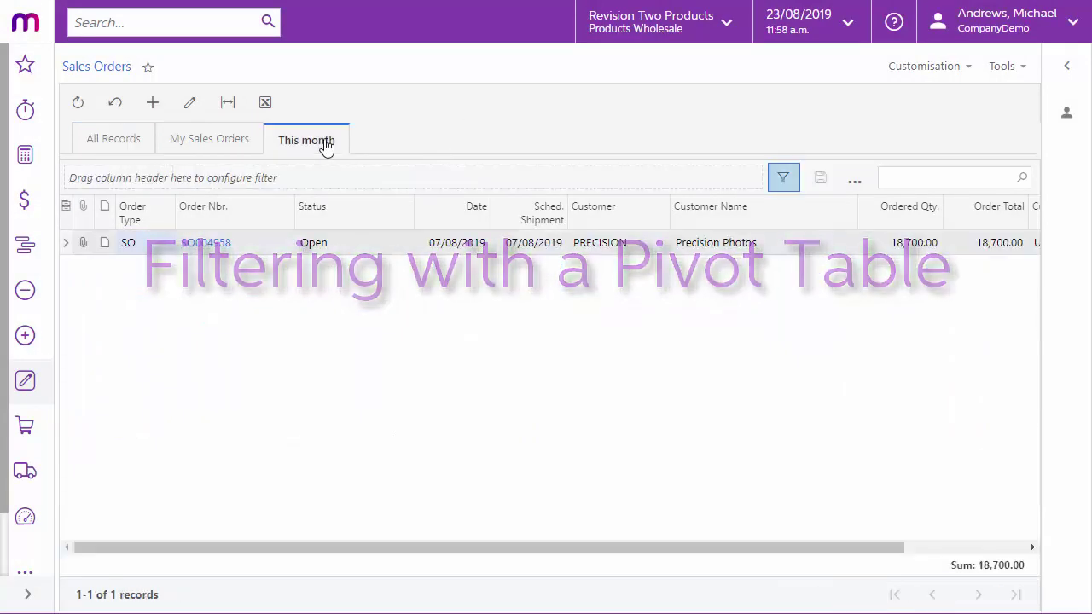
click(780, 179)
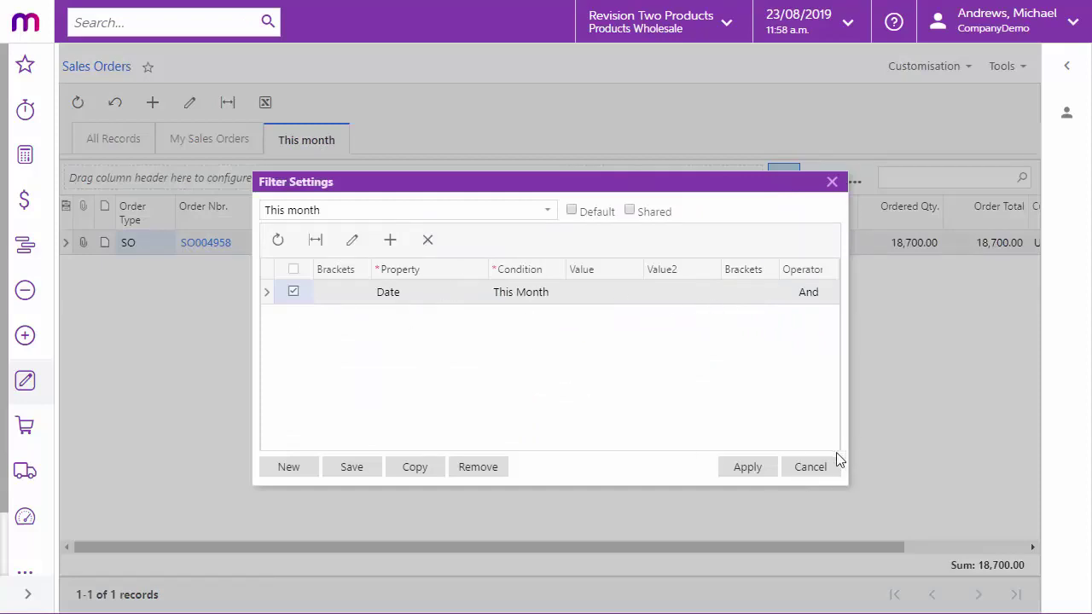
click(812, 467)
click(105, 139)
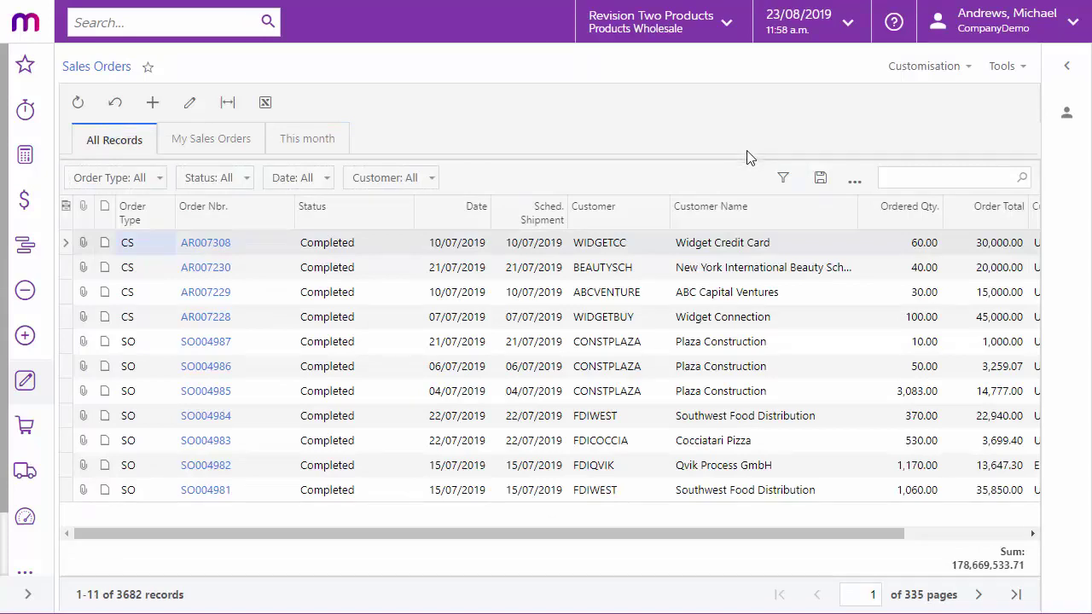
Step: Save the current view as a pivot table named 'New table'
click(848, 184)
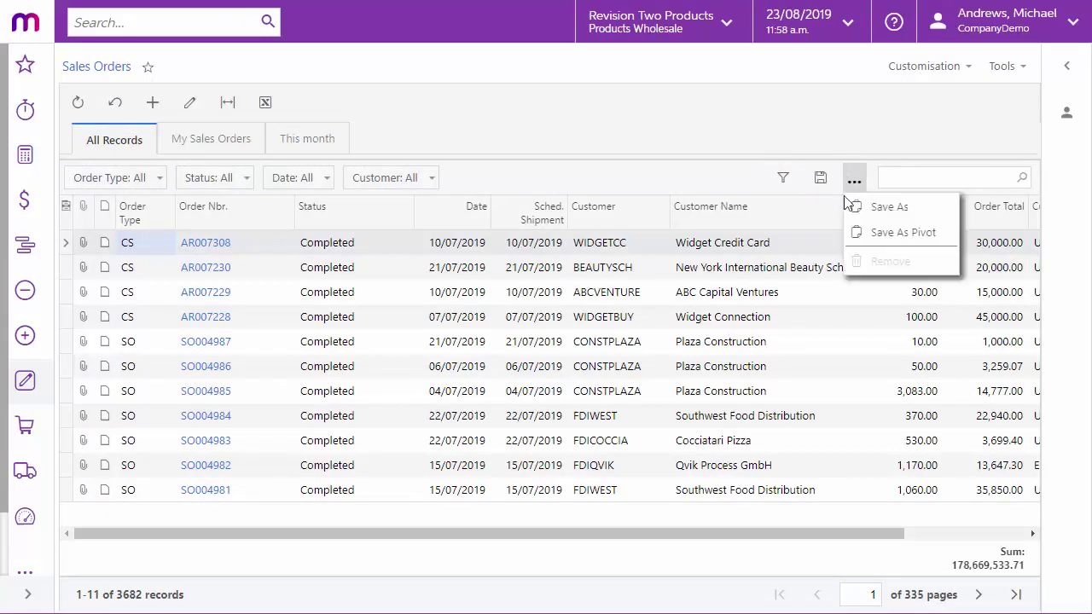
click(888, 241)
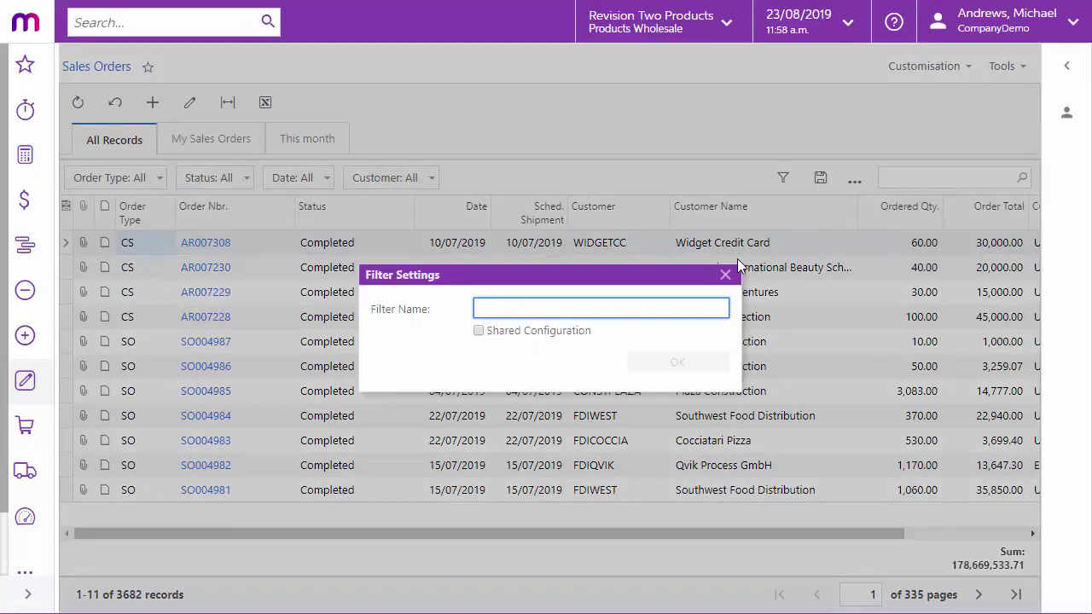
text(N)
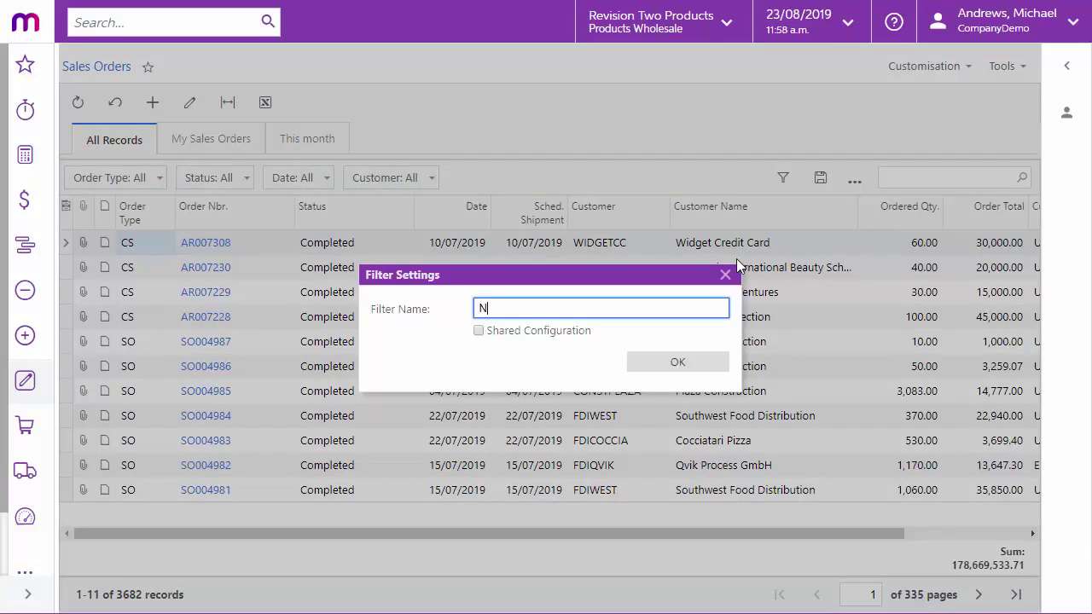
text(le)
click(689, 363)
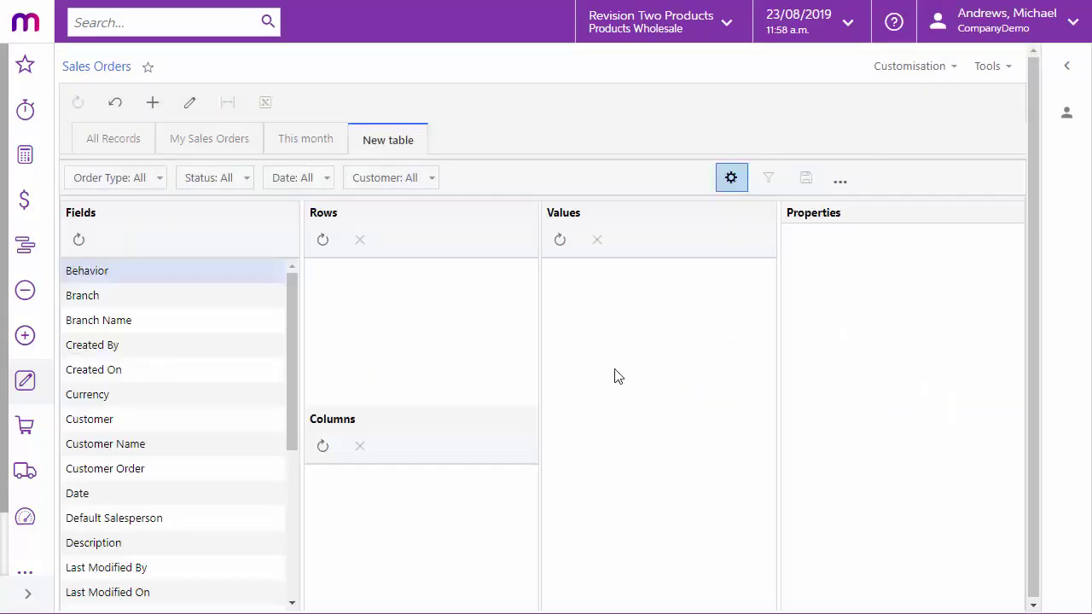
Step: Put Branch in Rows, Default Salesperson in Columns and Order Total in Values, then view results
drag(146, 297, 393, 315)
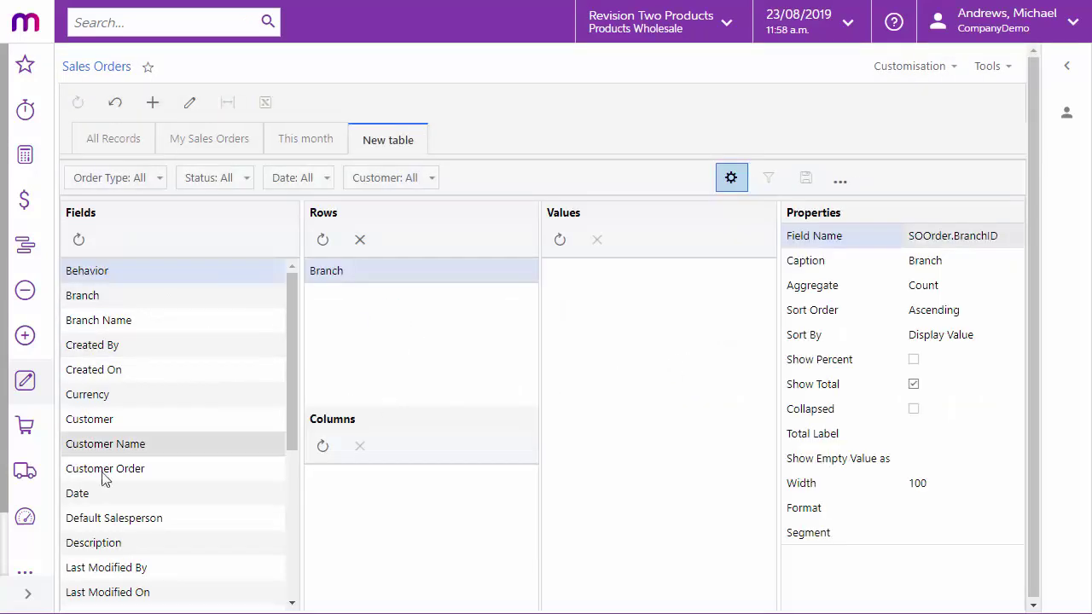
mouse_move(121, 518)
mouse_down()
mouse_move(361, 534)
mouse_move(358, 511)
mouse_up()
scroll(294, 437, down, 3)
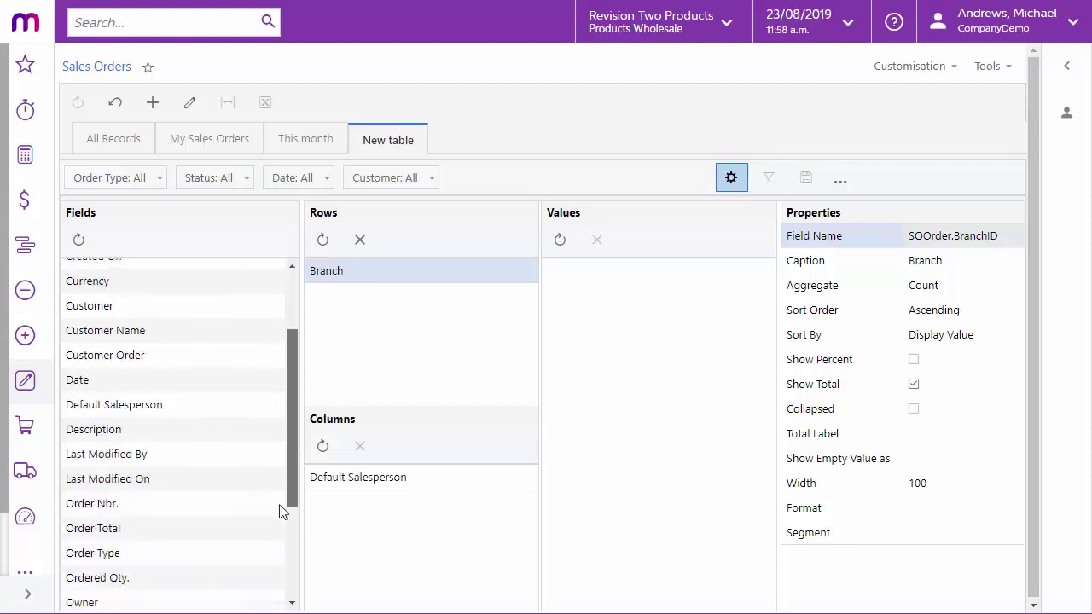
scroll(294, 436, down, 2)
drag(161, 455, 627, 345)
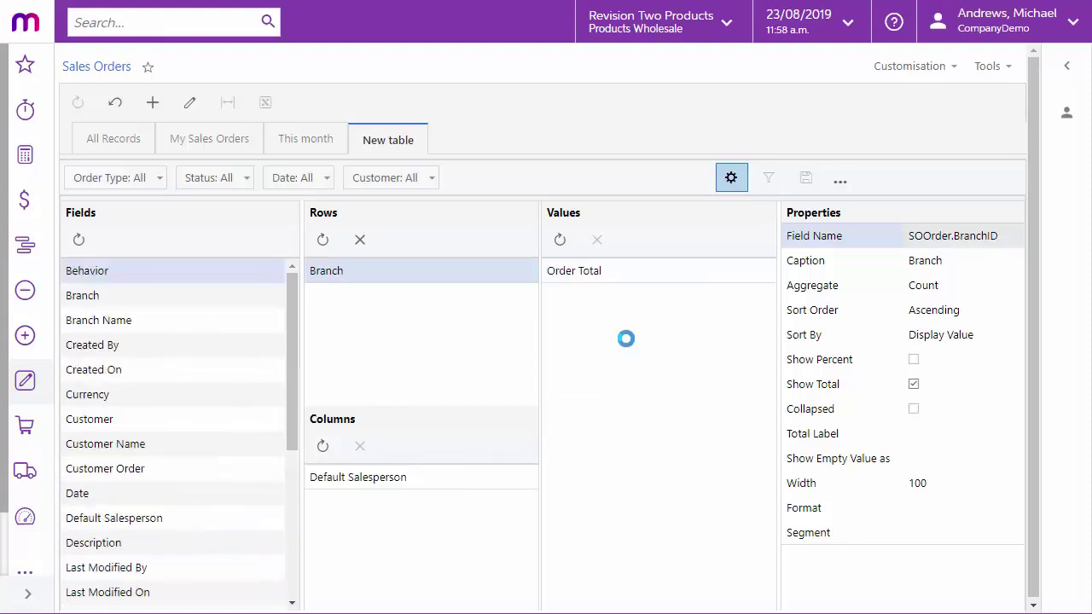
click(731, 178)
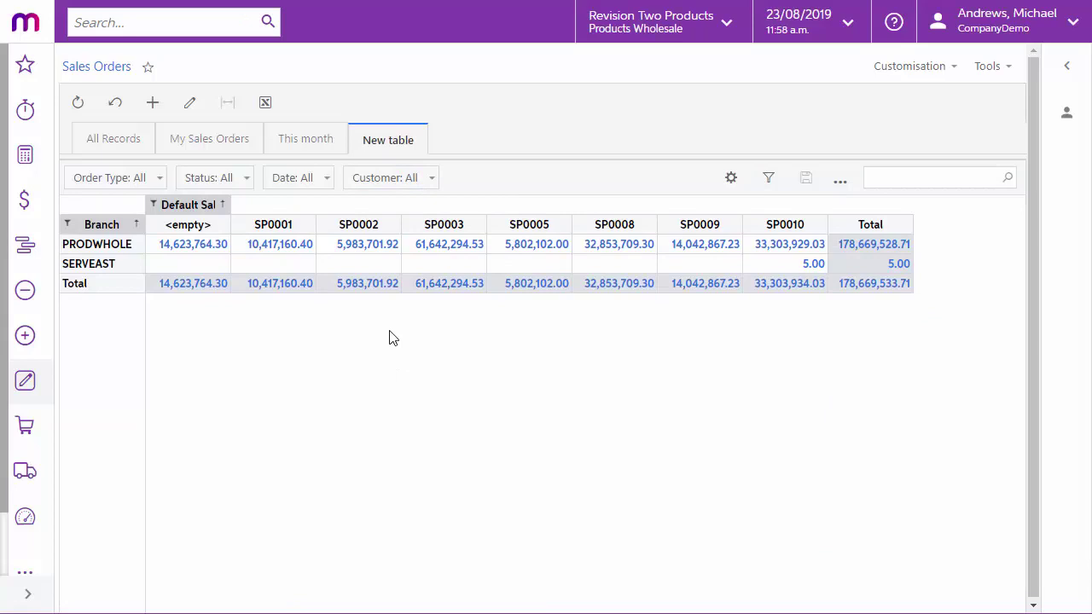
click(731, 180)
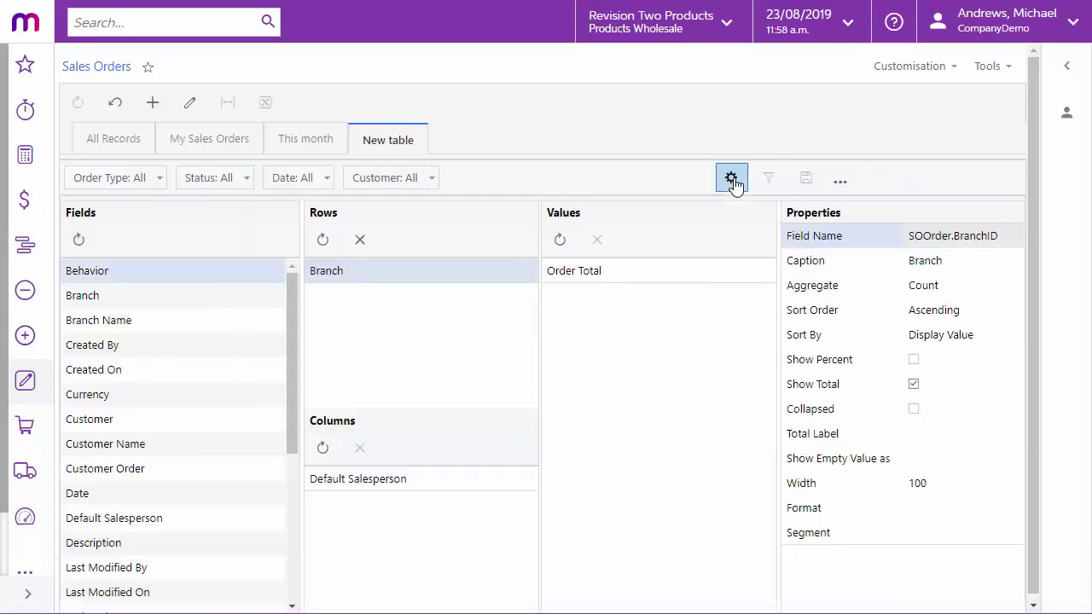